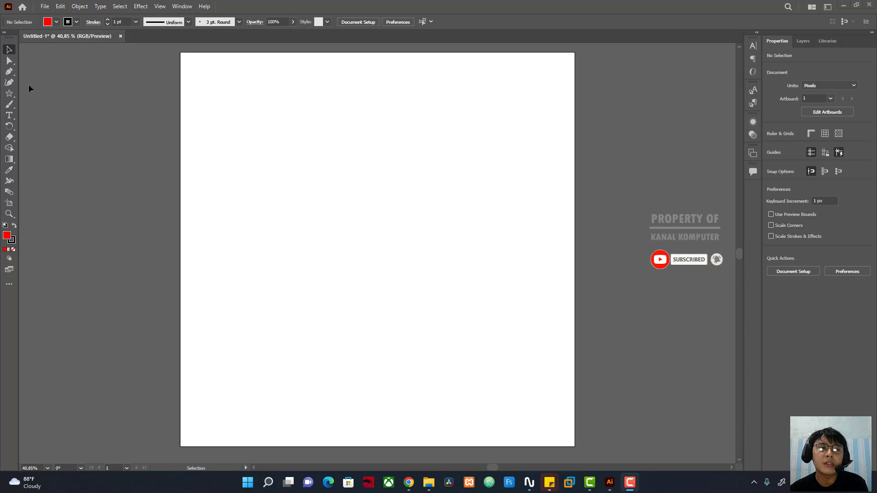
- Draw a red square about 402 px wide in the artboard's upper-left area and move it toward the artboard's center
left_click(12, 96)
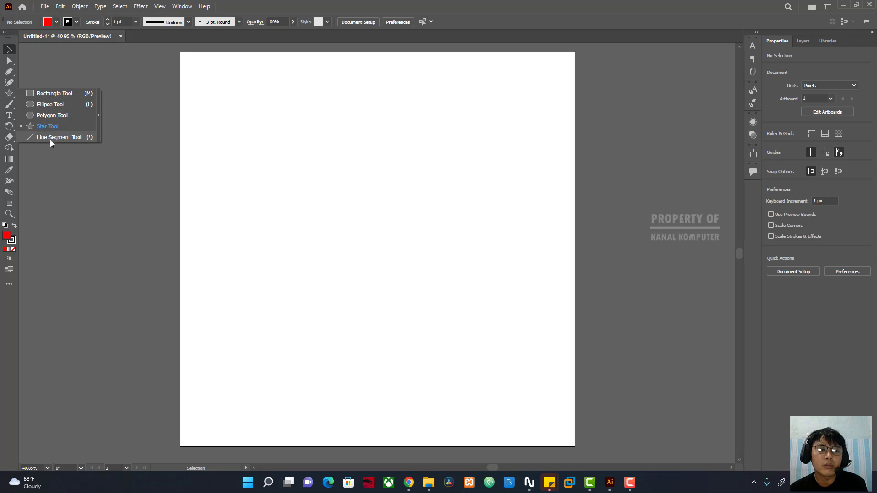
left_click(70, 93)
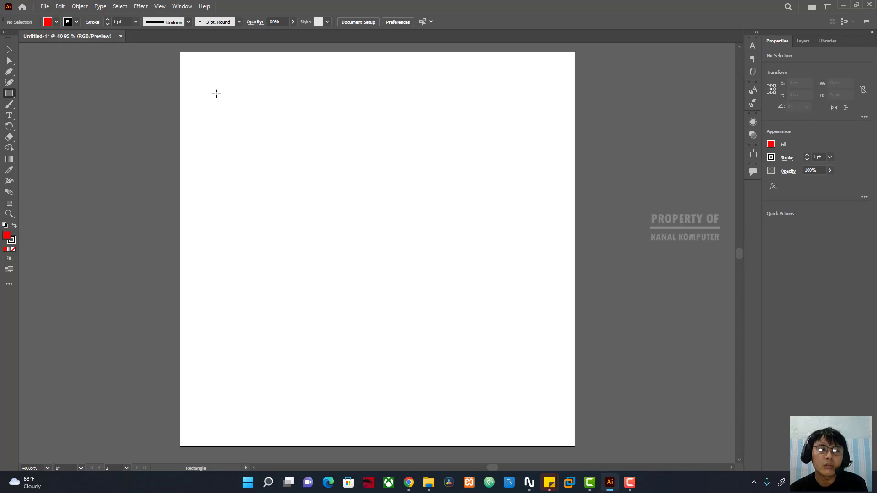
left_click_drag(215, 92, 285, 162)
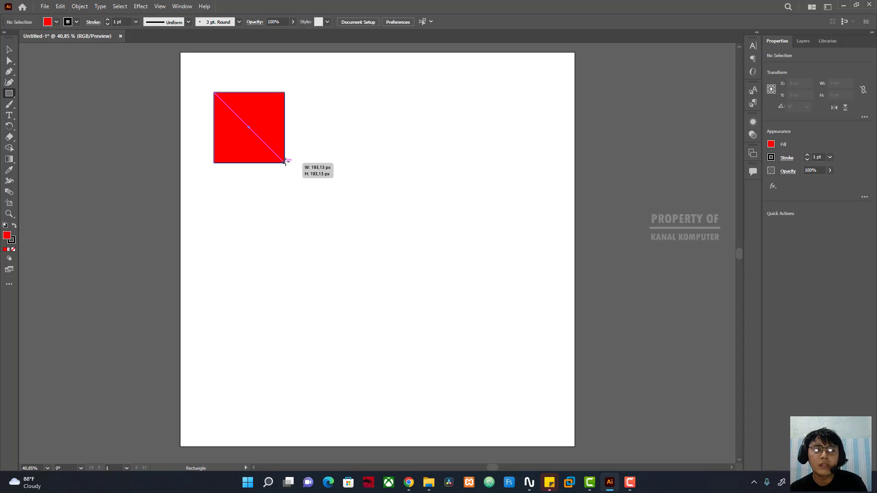
left_click_drag(285, 162, 360, 214)
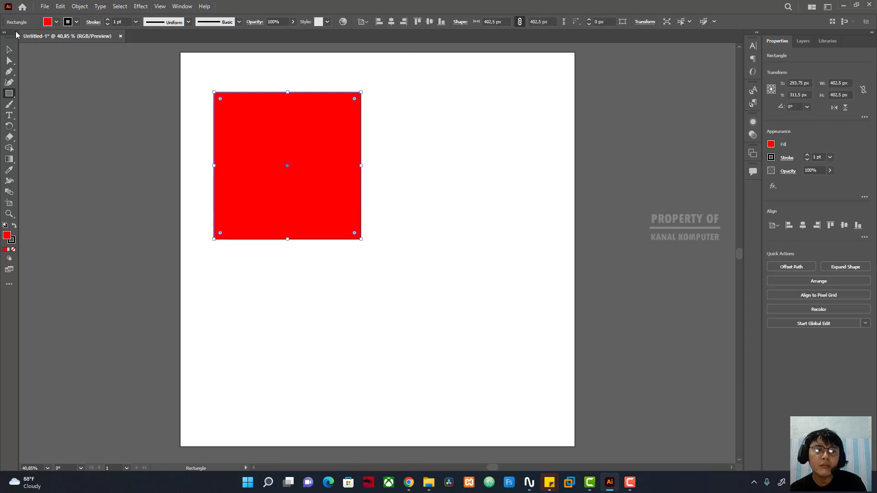
left_click(9, 48)
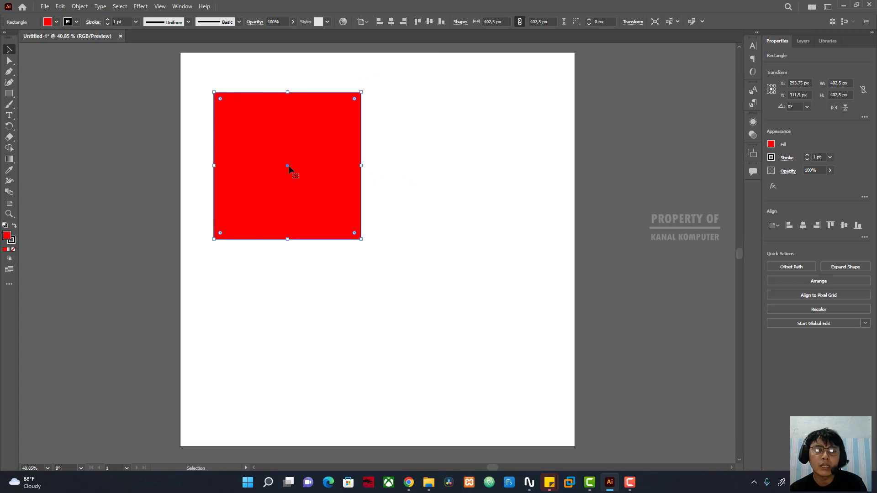
left_click_drag(289, 167, 376, 198)
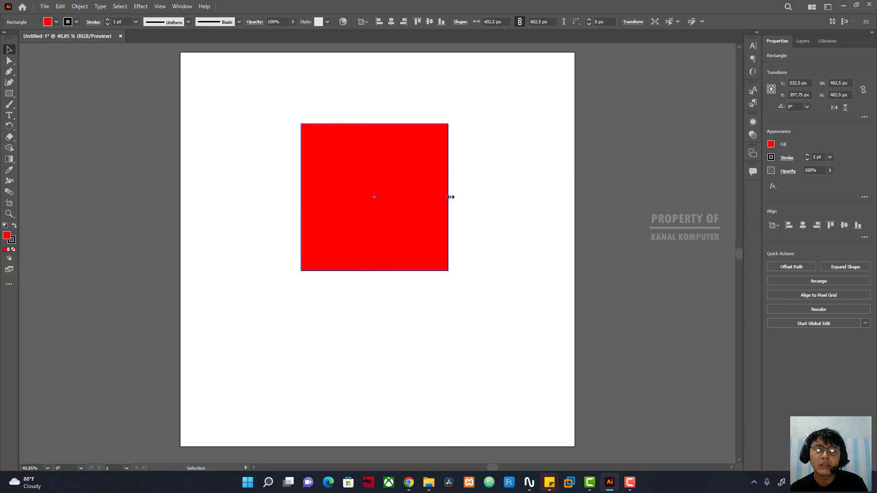
- Stretch the square outward on all four sides to about 816 by 735 px and shift it slightly down
left_click_drag(451, 197, 526, 199)
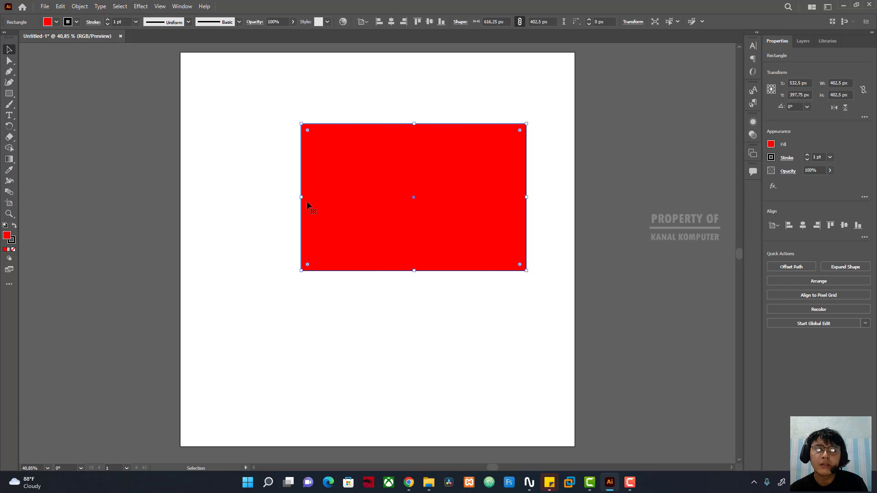
left_click_drag(303, 197, 228, 198)
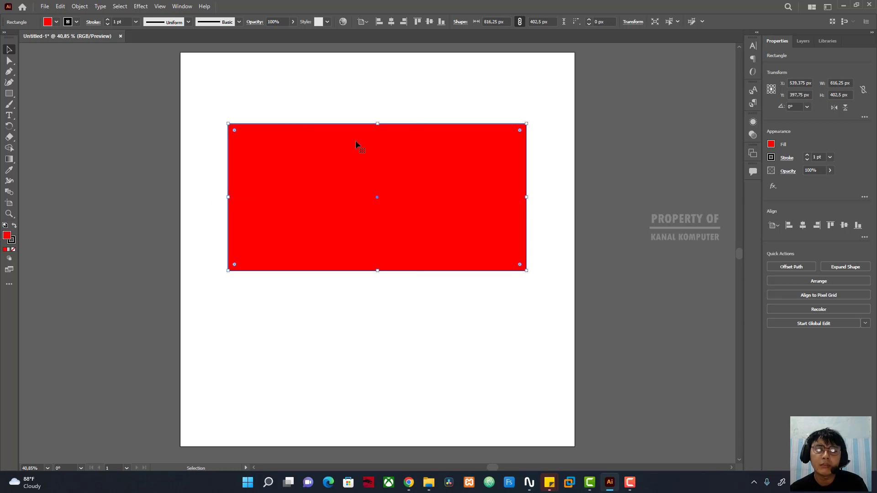
left_click_drag(378, 122, 380, 71)
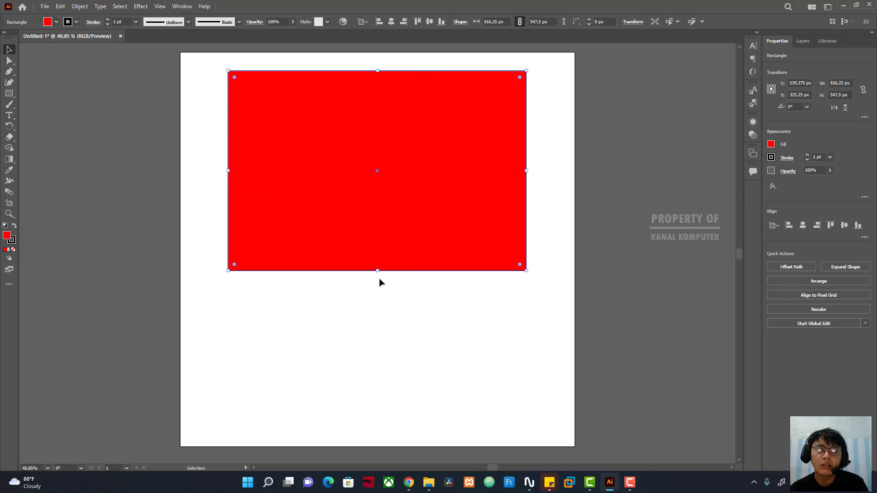
left_click_drag(377, 271, 376, 341)
mouse_move(376, 205)
left_mouse_down()
mouse_move(385, 232)
mouse_move(376, 218)
left_mouse_up()
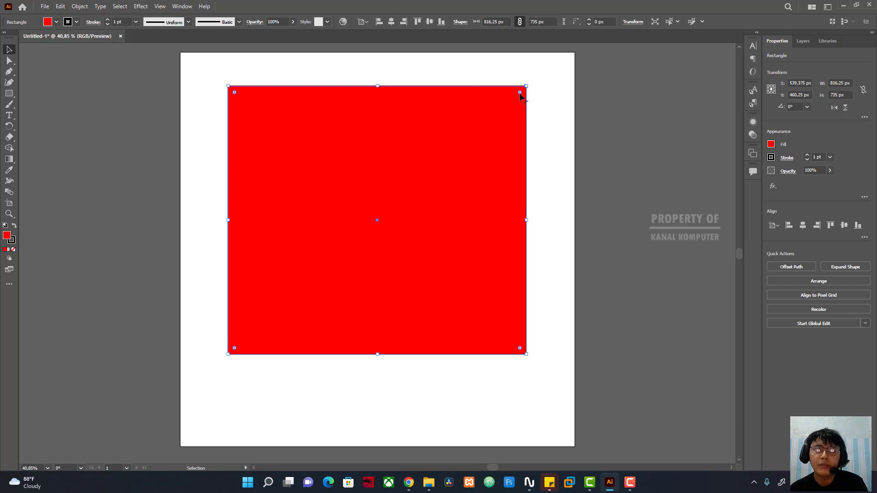
left_click_drag(520, 94, 536, 73)
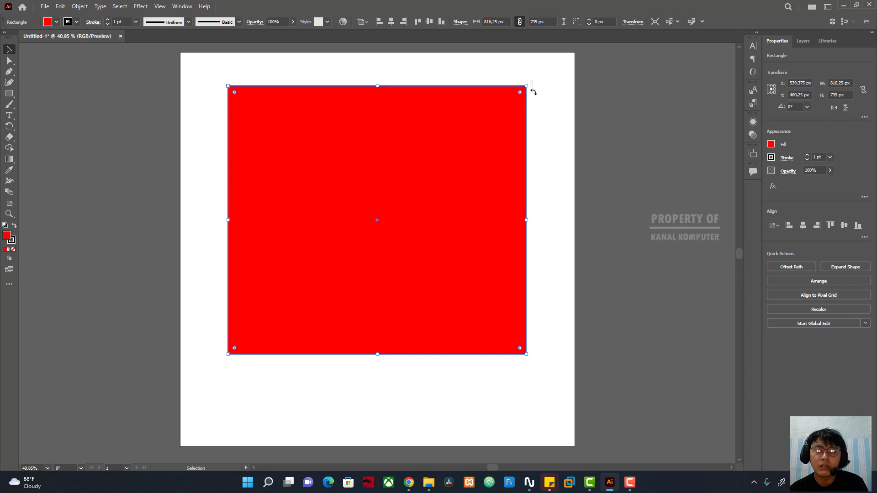
left_click(535, 94)
left_click(511, 97)
left_click_drag(525, 83, 486, 123)
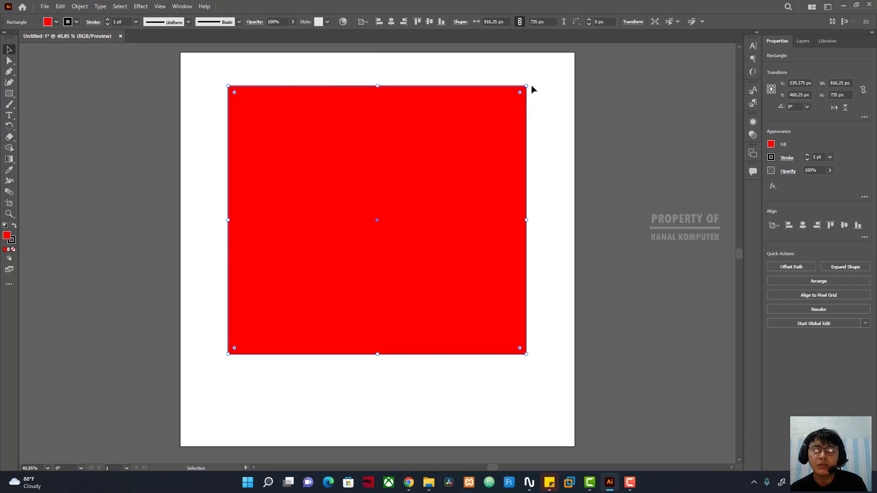
left_click_drag(512, 99, 532, 74)
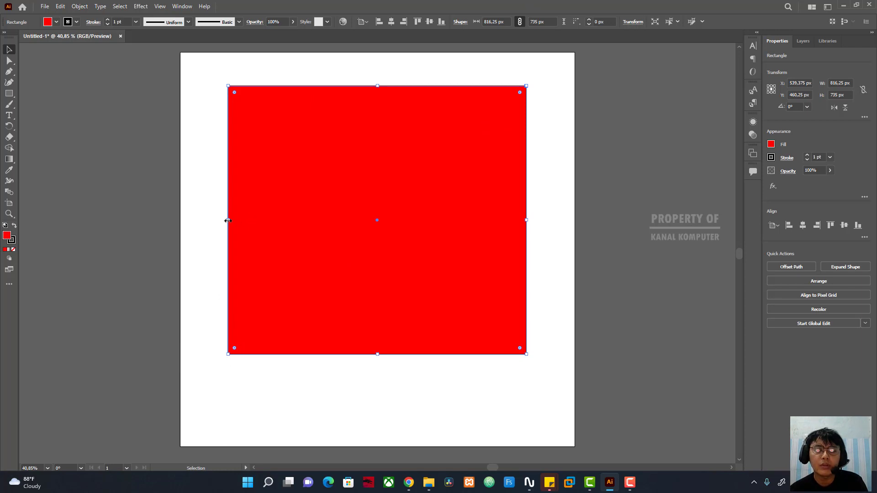
- Shrink the red rectangle proportionally to about 545 by 491 px, finishing with scaling about its center
left_click_drag(228, 221, 318, 198)
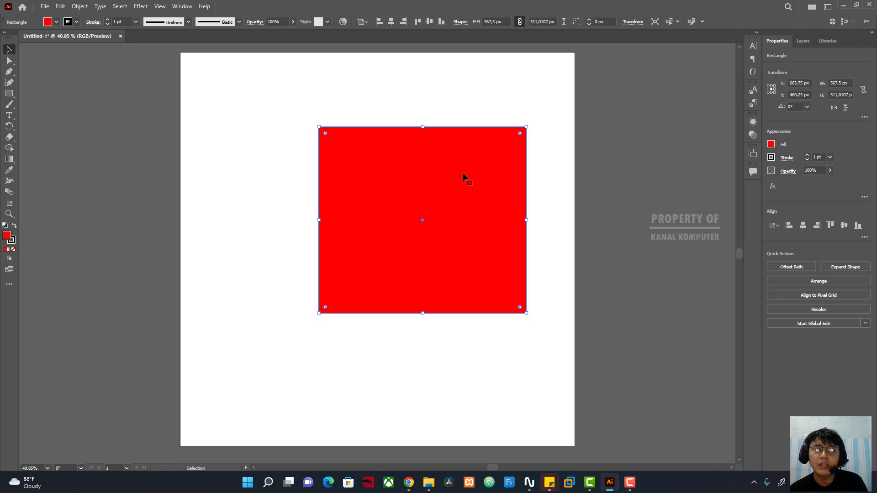
left_click_drag(463, 175, 421, 165)
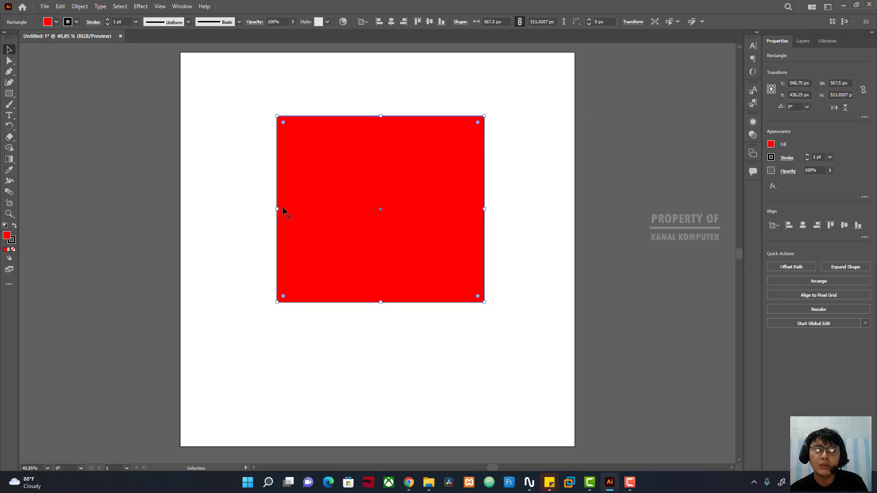
left_click_drag(278, 209, 312, 203)
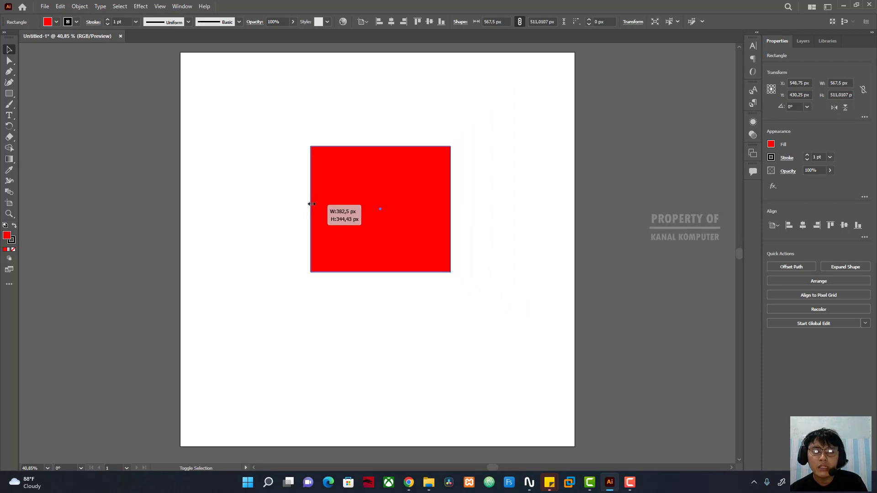
left_click_drag(312, 204, 281, 210)
left_click(506, 174)
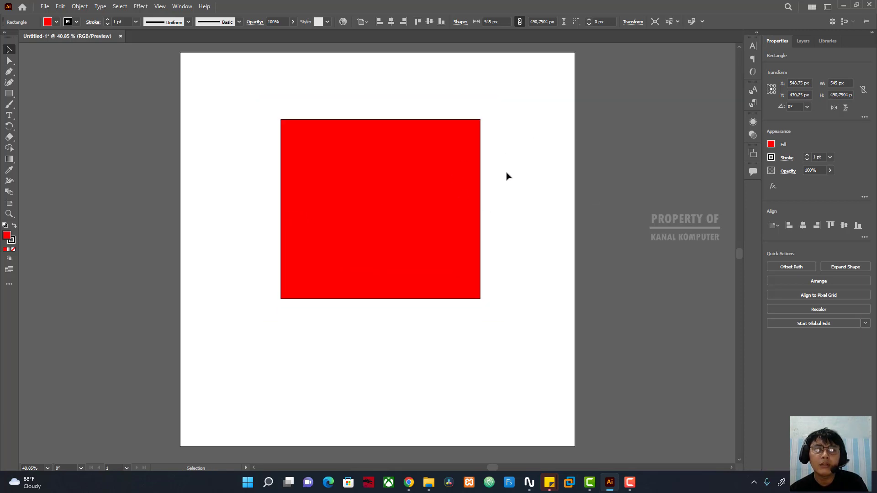
- Move the rectangle into the artboard's upper-left corner and deselect it
left_click(466, 179)
left_click_drag(386, 179, 297, 138)
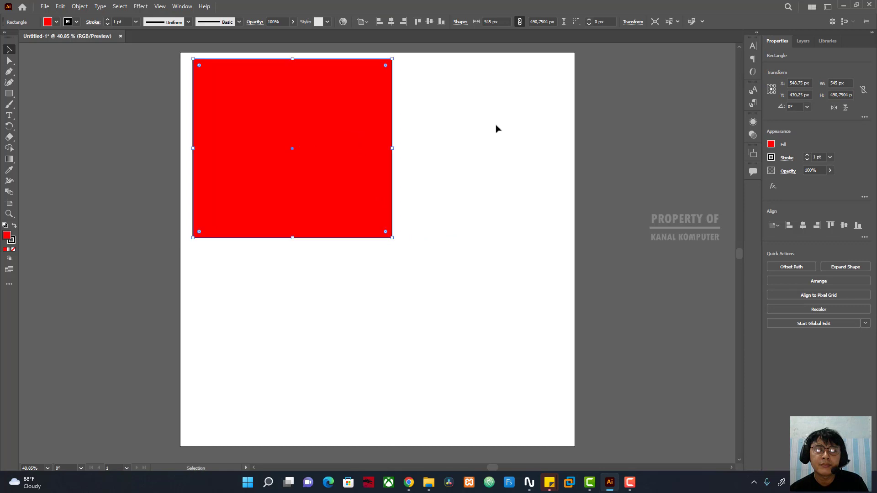
left_click(497, 129)
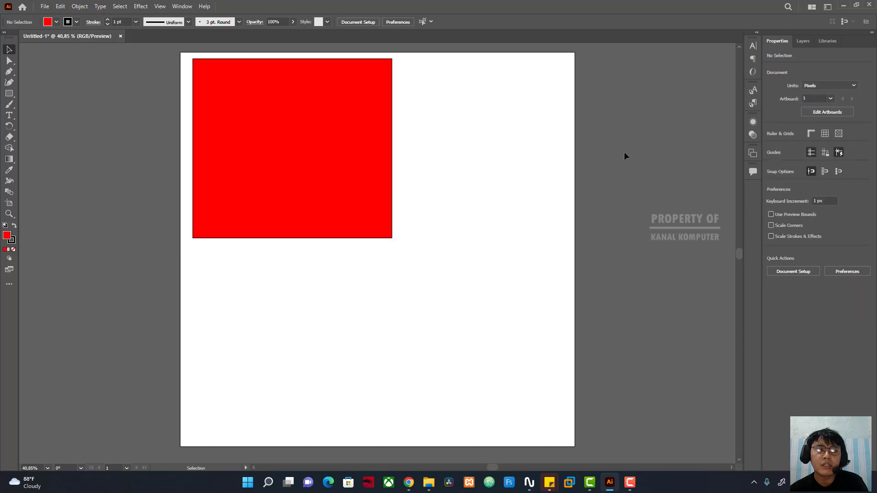
- Draw a red circle about 321 px in diameter beside the rectangle and move it slightly up, clear of the artboard's edge
left_click(7, 95)
right_click(7, 97)
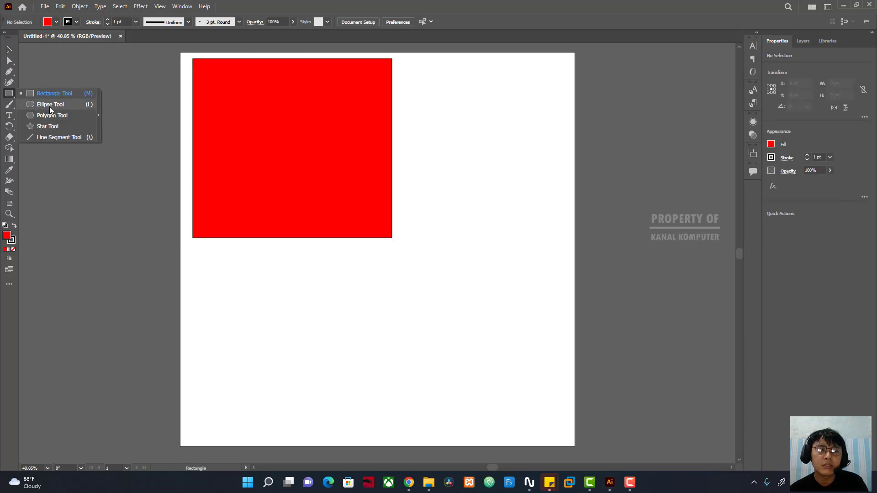
left_click(51, 105)
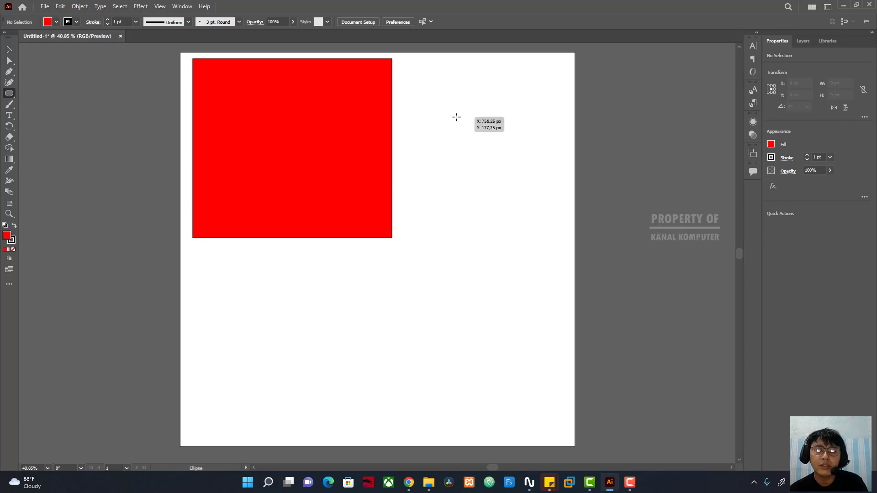
left_click_drag(457, 117, 553, 235)
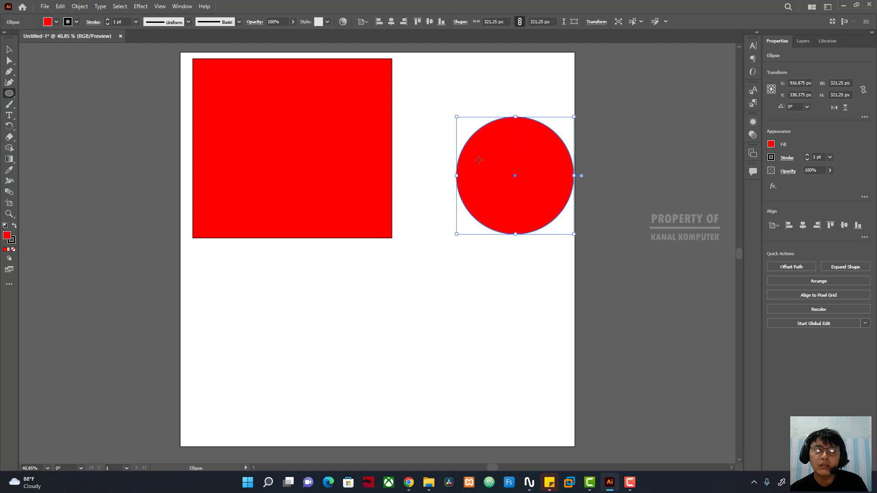
left_click(10, 50)
left_click_drag(505, 167, 507, 138)
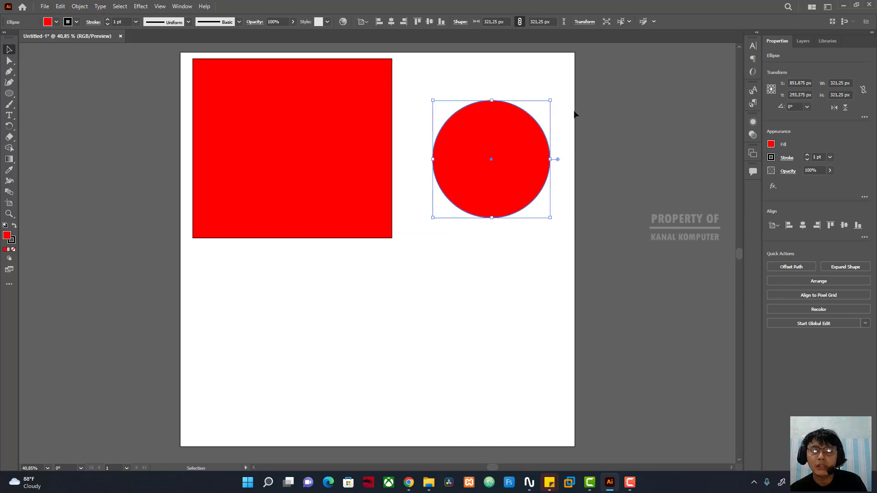
left_click(590, 121)
- Duplicate the circle three times, placing one copy directly below it and two copies under the rectangle
left_click(514, 145)
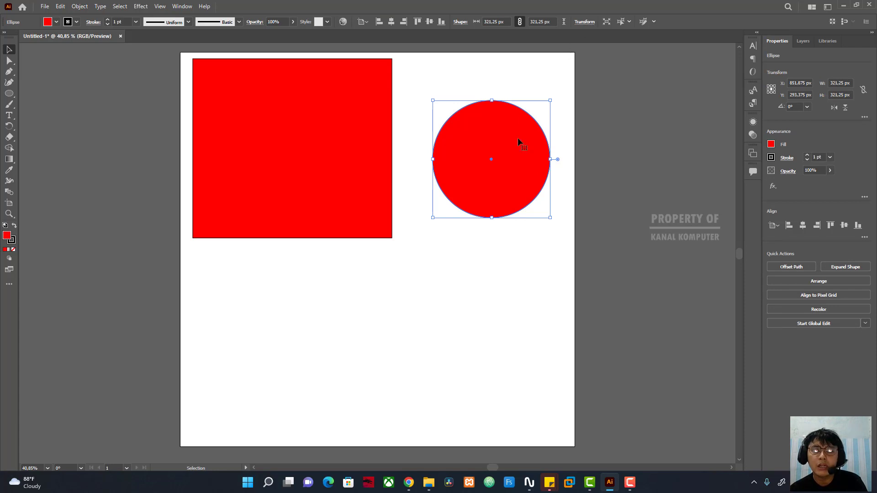
left_click_drag(510, 138, 236, 290)
left_click(629, 136)
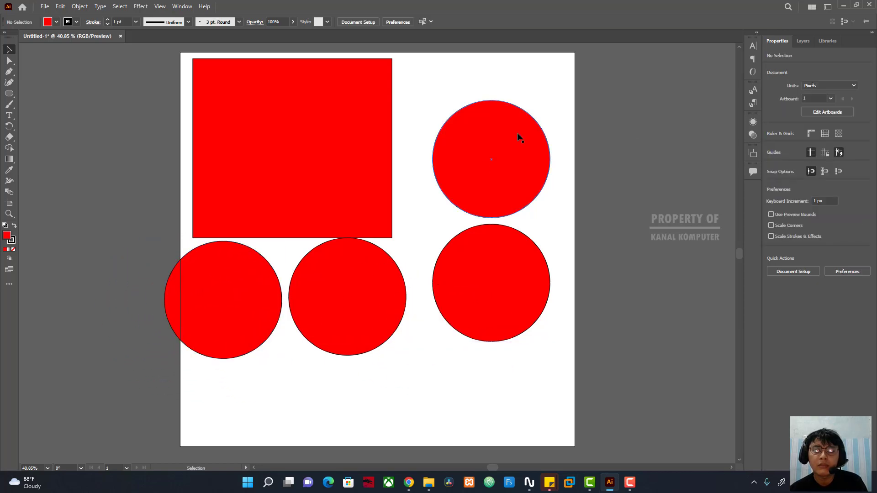
- Arrange three circles in a column along the artboard's right edge and place the fourth beside the lowest one
left_click_drag(509, 174, 527, 134)
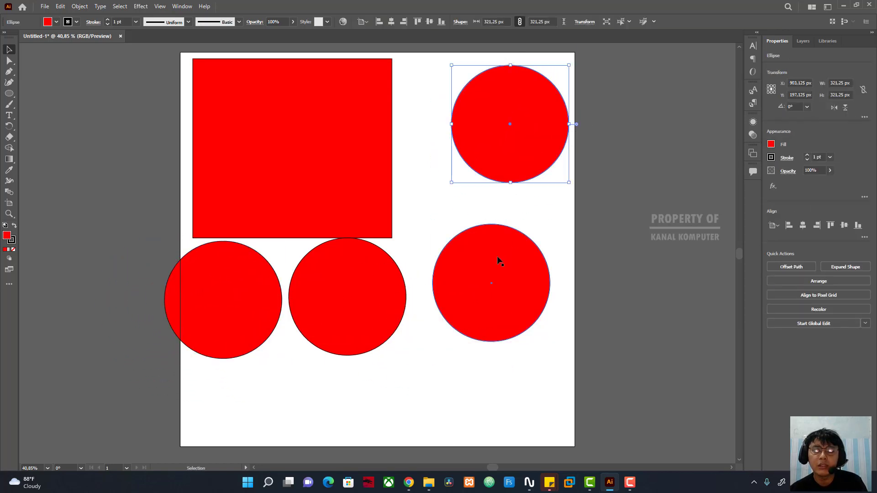
left_click_drag(490, 261, 508, 227)
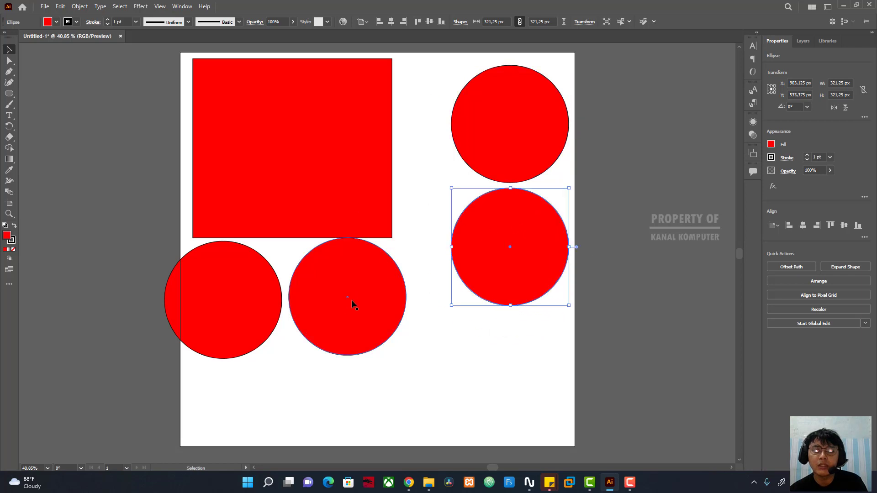
left_click_drag(353, 302, 511, 382)
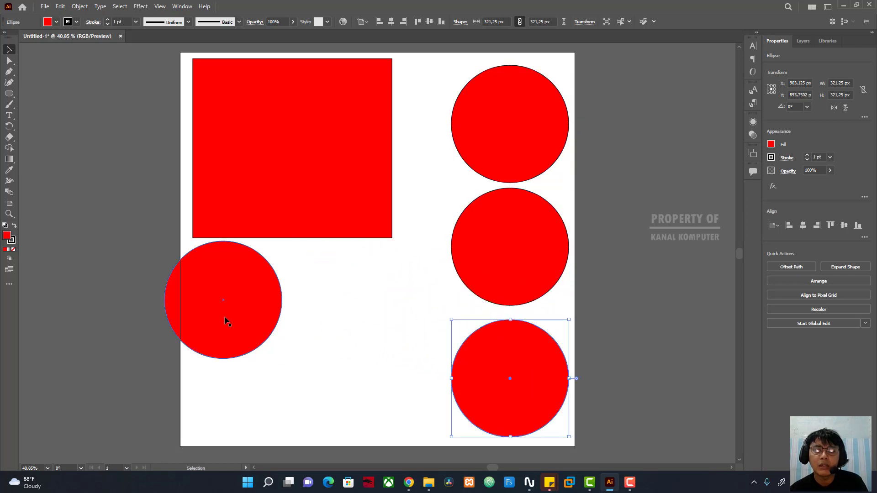
left_click_drag(225, 320, 387, 395)
left_click(593, 275)
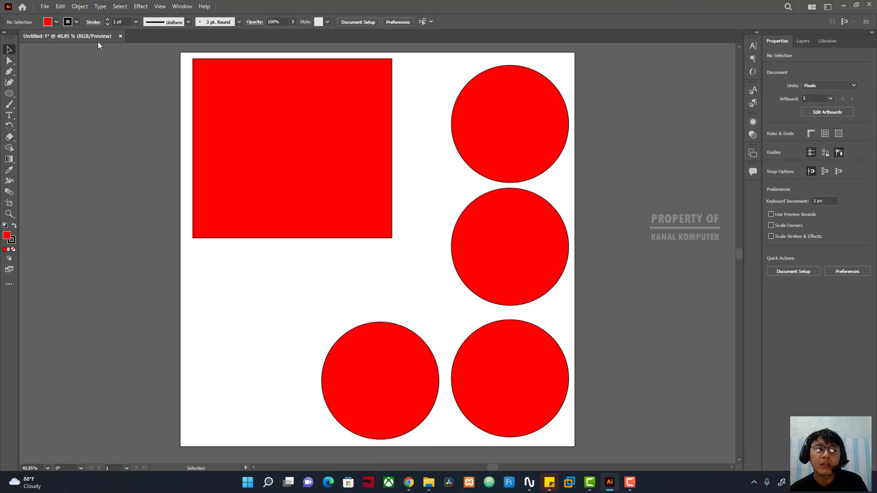
- Draw a ten-sided polygon about 145 by 138 px in the empty area below the rectangle's left corner
right_click(12, 96)
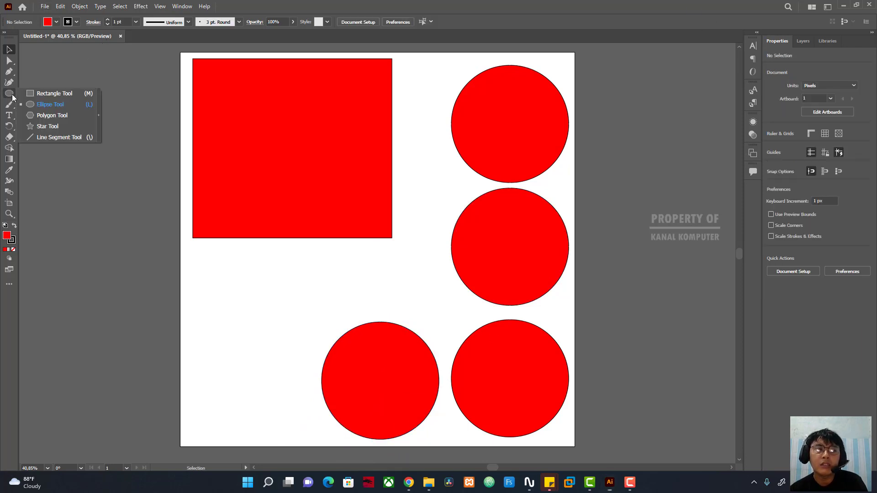
left_click(46, 115)
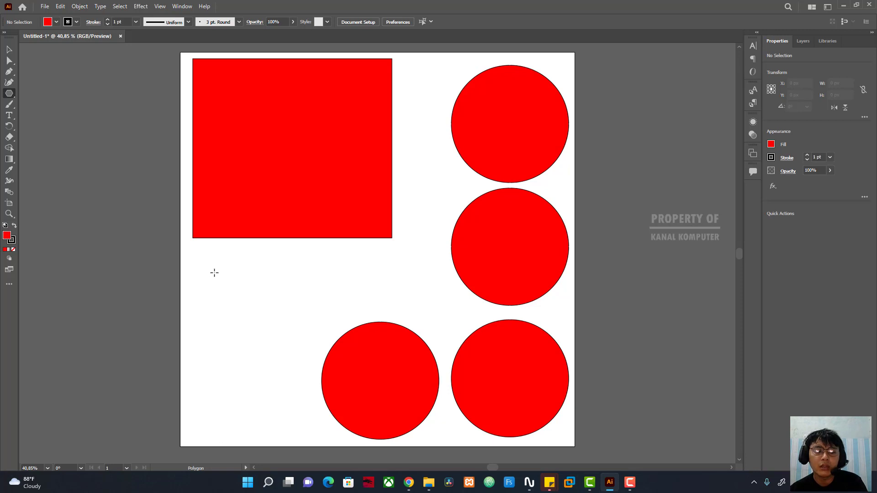
left_click_drag(213, 271, 237, 284)
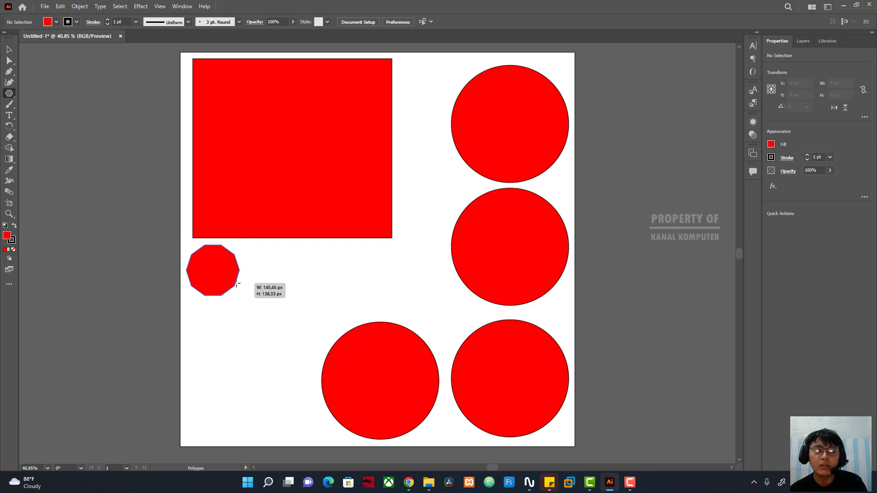
left_click_drag(237, 284, 237, 284)
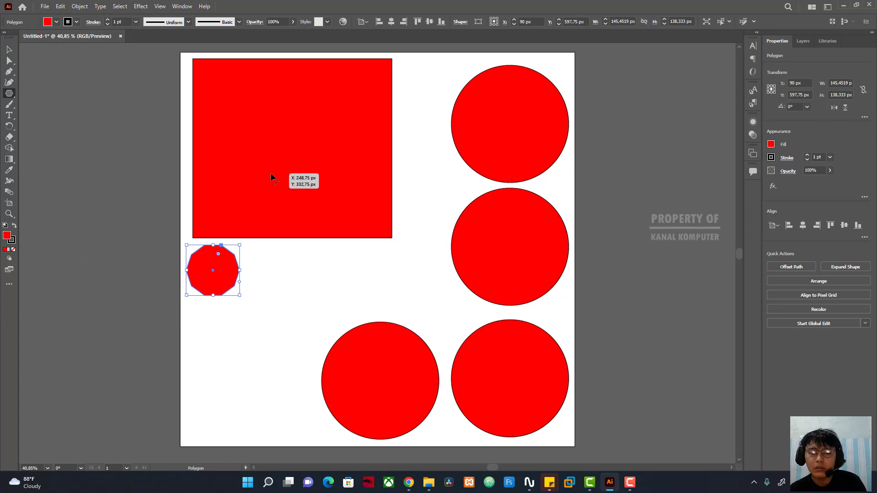
- Nudge the ten-sided polygon straight down by 10 px, away from the rectangle's lower edge
key("Down")
key("Down")
key("Down")
key("Down")
key("Down")
key("Down")
key("Down")
key("Down")
key("Down")
key("Down")
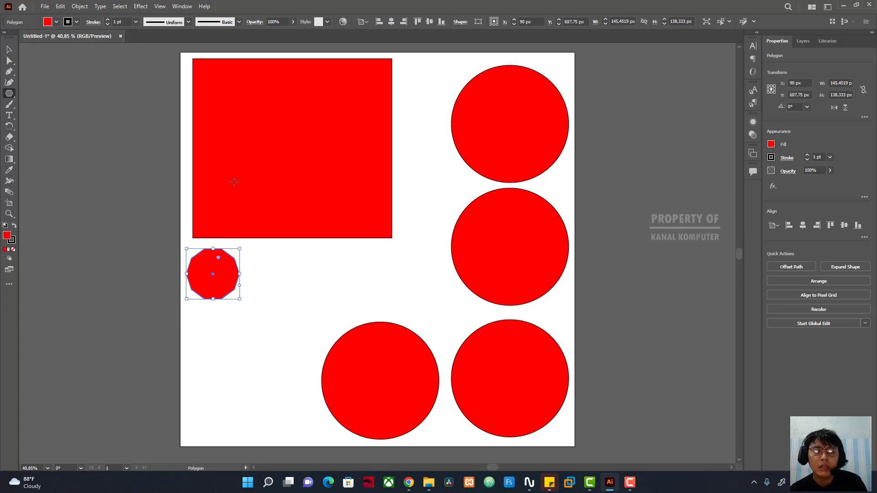
- Delete the ten-sided polygon below the rectangle, leaving its radius and sides settings unchanged
right_click(213, 266)
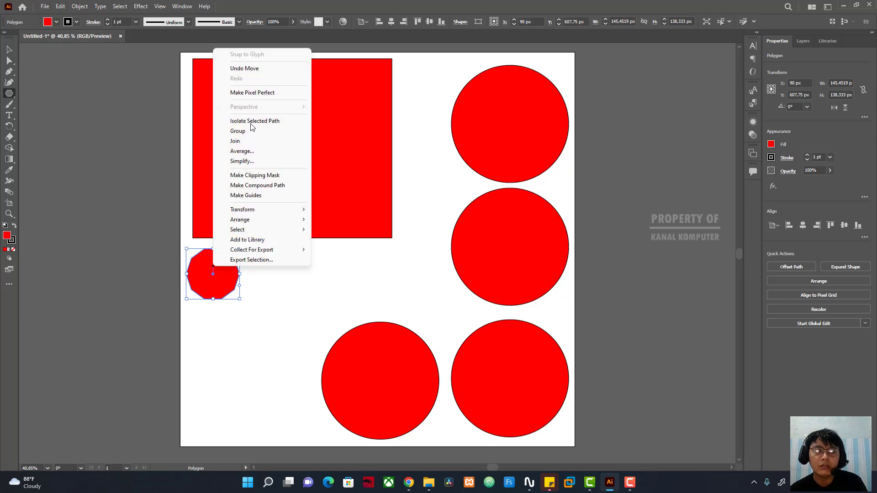
left_click(207, 285)
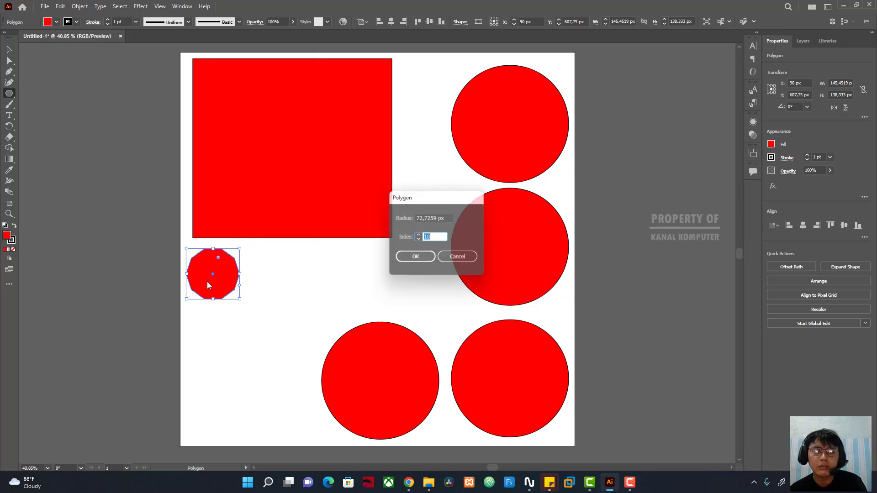
left_click(451, 257)
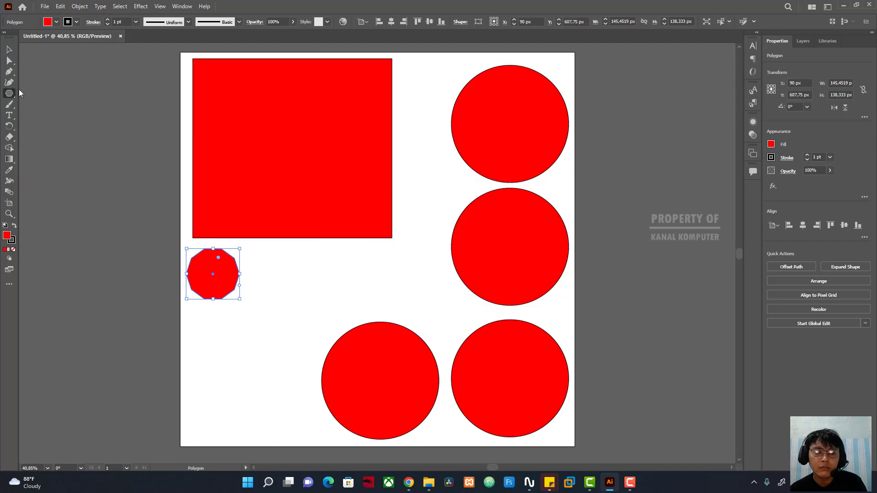
key("Delete")
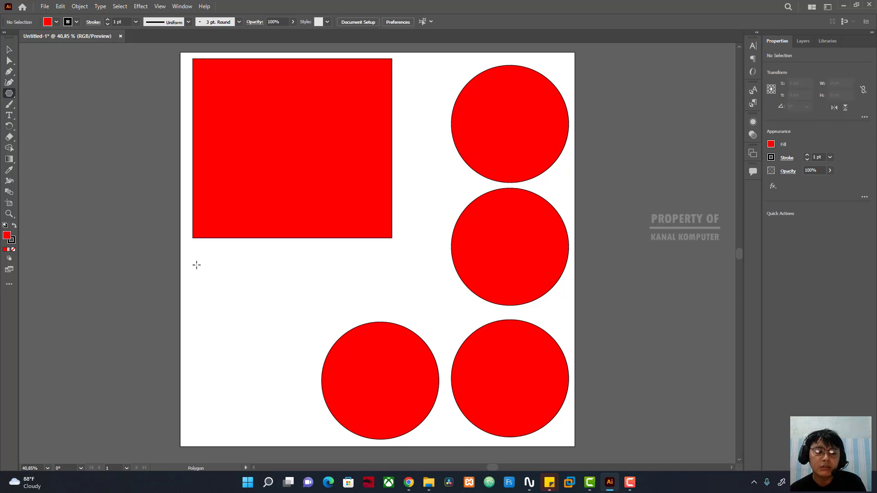
- Draw another ten-sided polygon about 143 by 136 px below the rectangle's lower-left corner and delete it again
left_click_drag(208, 269, 233, 280)
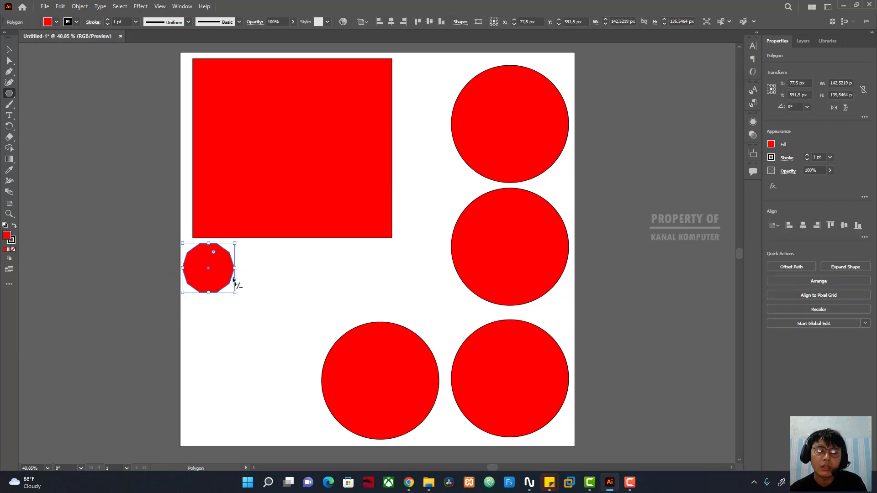
key("shift+Right")
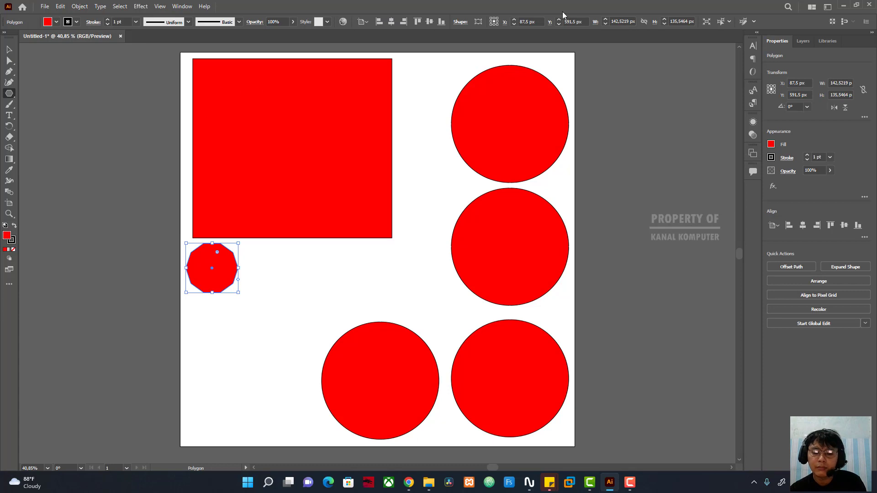
key("Delete")
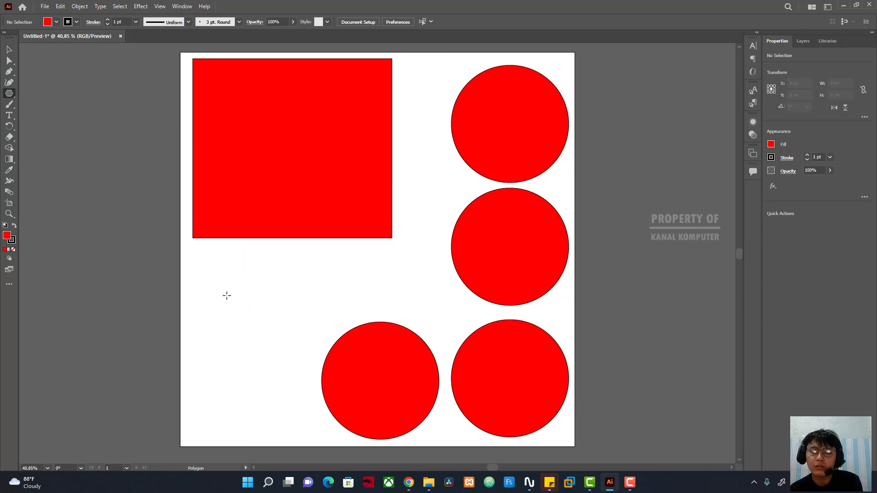
- Draw a seven-sided polygon about 122 by 119 px below the rectangle, varying its side count, and move it beneath the rectangle's centre
left_click_drag(217, 279, 236, 293)
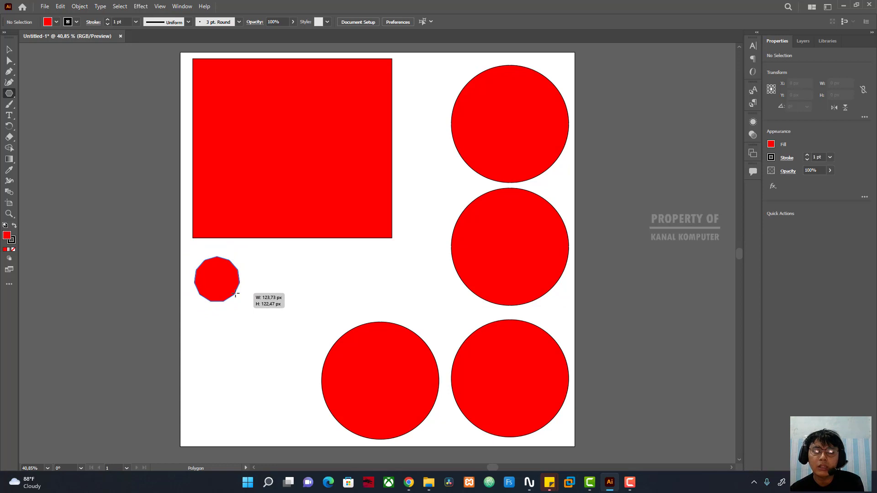
left_click_drag(235, 294, 235, 294)
key("Down")
key("Down")
key("Down")
key("Down")
key("Down")
key("Down")
key("Down")
key("Down")
key("Down")
key("Down")
key("Down")
key("Down")
key("Down")
key("Up")
key("Up")
key("Up")
key("Up")
key("Down")
key("Down")
key("Down")
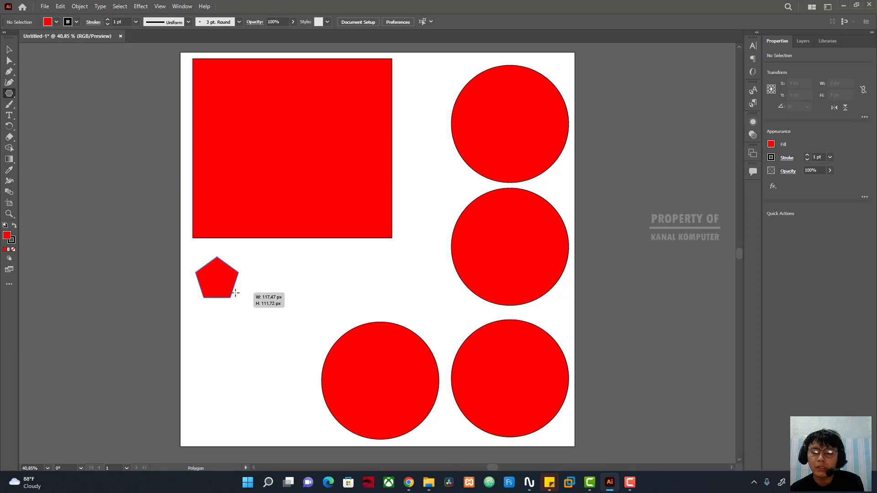
key("Up")
left_click_drag(235, 292, 236, 293)
key("Down")
key("Down")
key("Up")
key("Up")
key("Up")
key("Up")
key("Down")
key("Down")
key("Up")
key("Up")
key("Up")
key("Up")
key("Up")
key("Down")
key("Down")
key("Down")
key("Down")
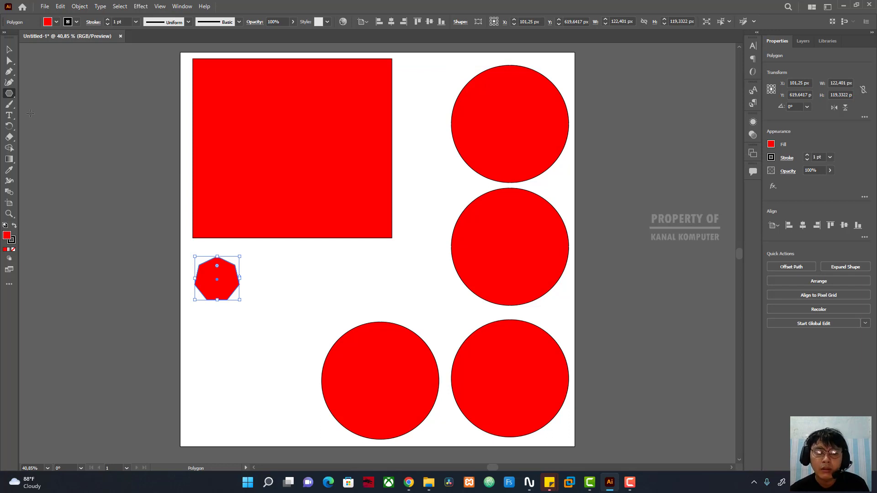
left_click(9, 51)
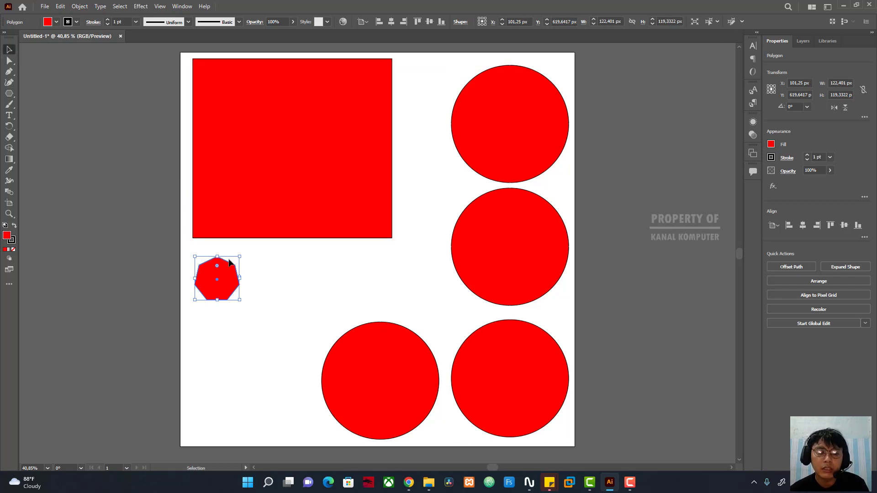
left_click_drag(222, 283, 297, 276)
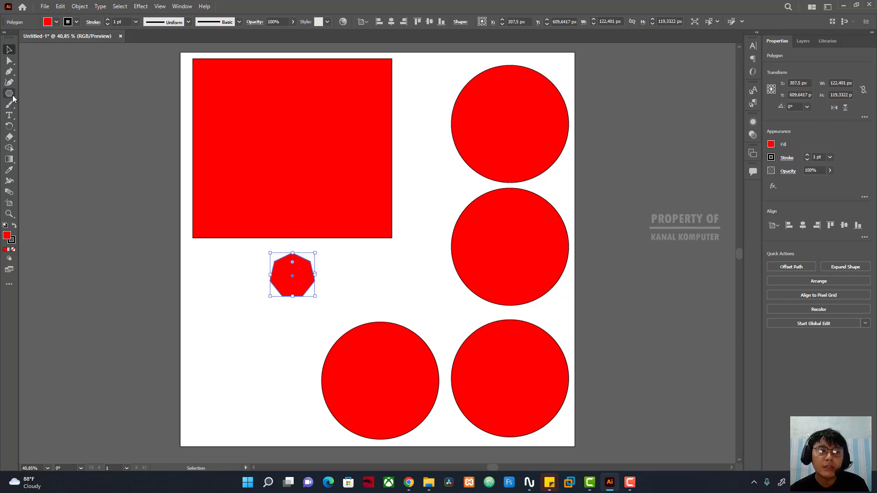
- Draw a four-pointed star about 273 px wide and high with the Star tool, below the rectangle's lower-left corner
left_click_drag(13, 98, 62, 123)
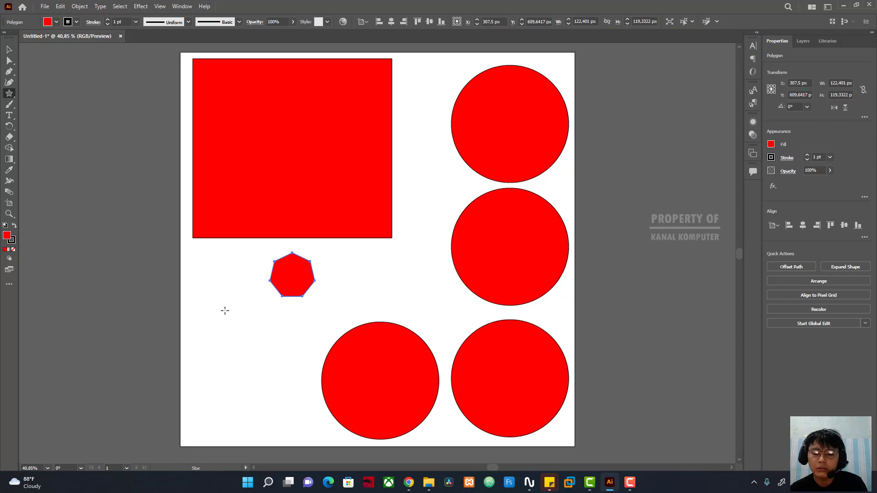
left_click_drag(224, 311, 248, 355)
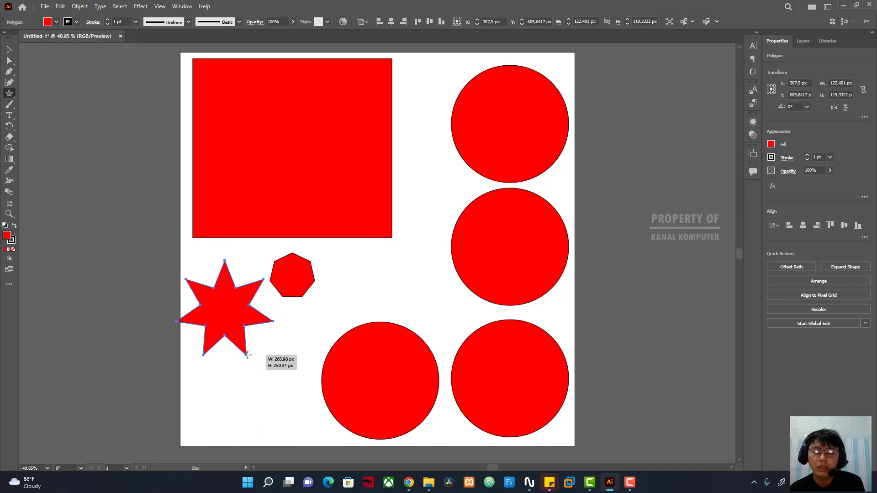
key("Down")
left_click_drag(248, 355, 248, 355)
key("Down")
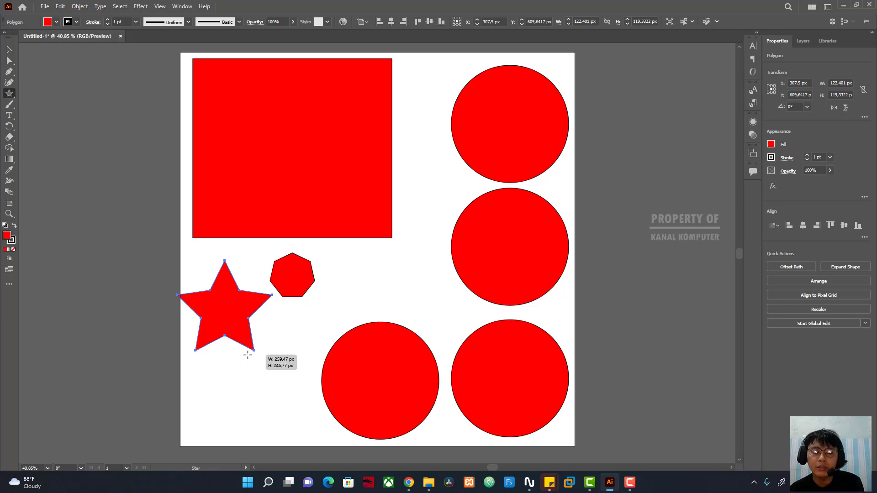
key("Down")
left_click_drag(247, 355, 248, 355)
key("Up")
key("Up")
key("Down")
key("Down")
key("Down")
key("Up")
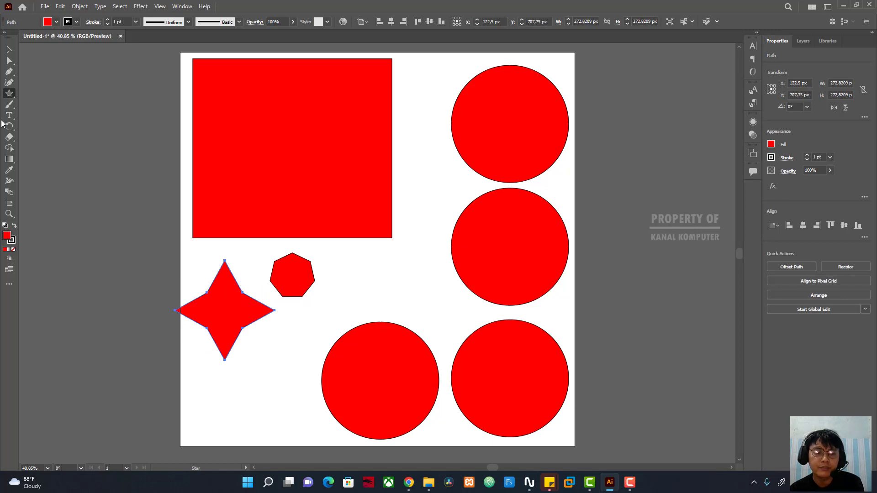
- Move the star down and right so it lies fully inside the artboard, beside the lower circle, and deselect it
left_click(7, 49)
left_click_drag(227, 321, 251, 357)
left_click(130, 270)
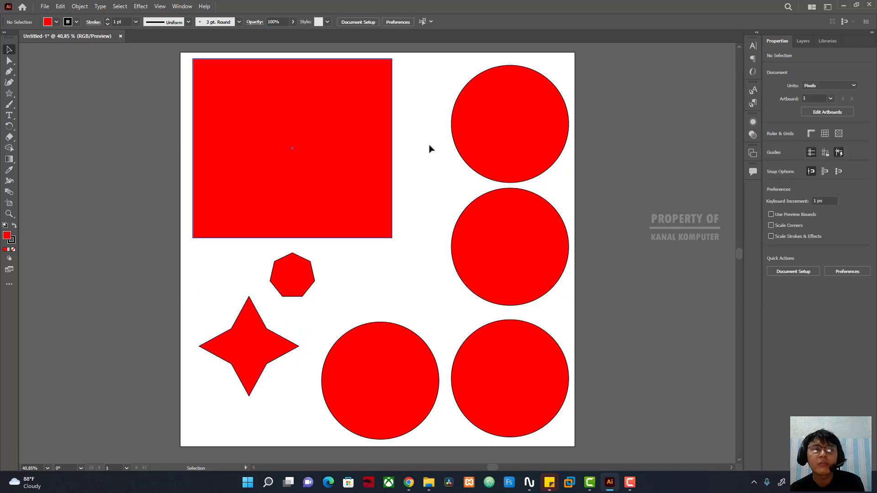
- Move the seven-sided polygon horizontally right, beneath the rectangle's lower-right corner and above the lower-left circle, and deselect it
left_click(295, 276)
left_click_drag(295, 275, 405, 275)
left_click(431, 182)
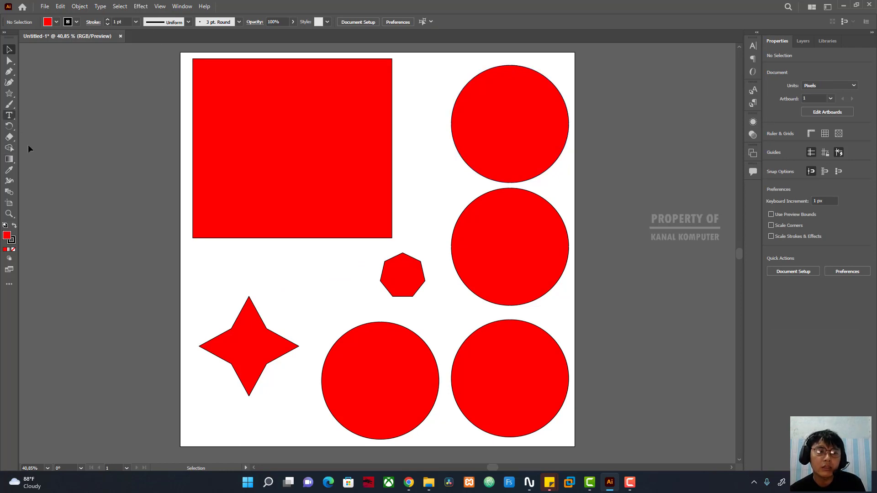
- Draw a horizontal line about 215 px long with the Line Segment tool, just below the rectangle and extending from its centre
left_click(10, 94)
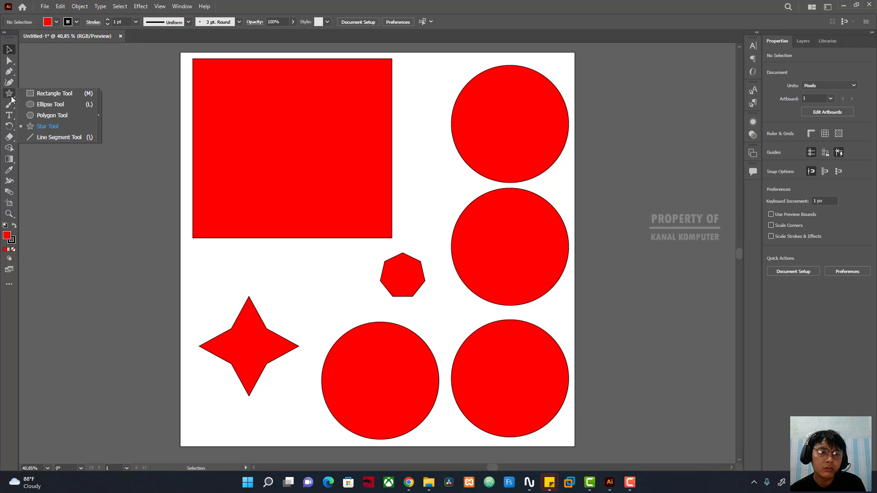
left_click(40, 137)
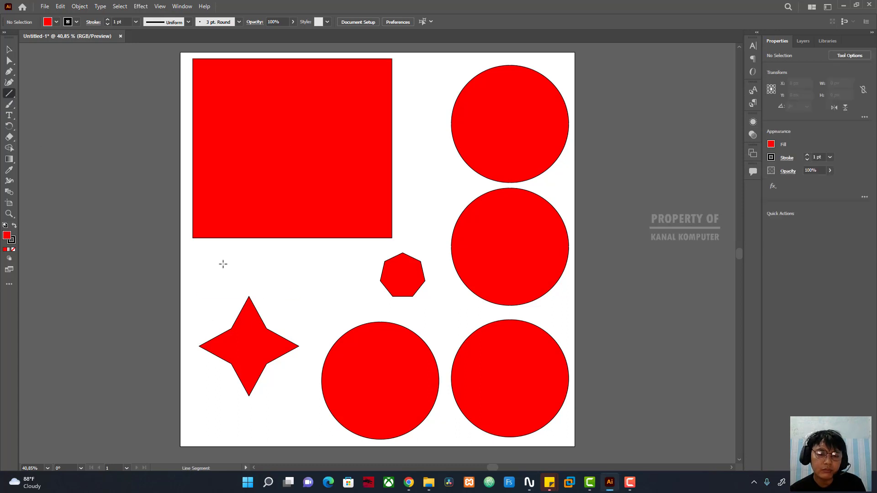
left_click_drag(219, 257, 329, 255)
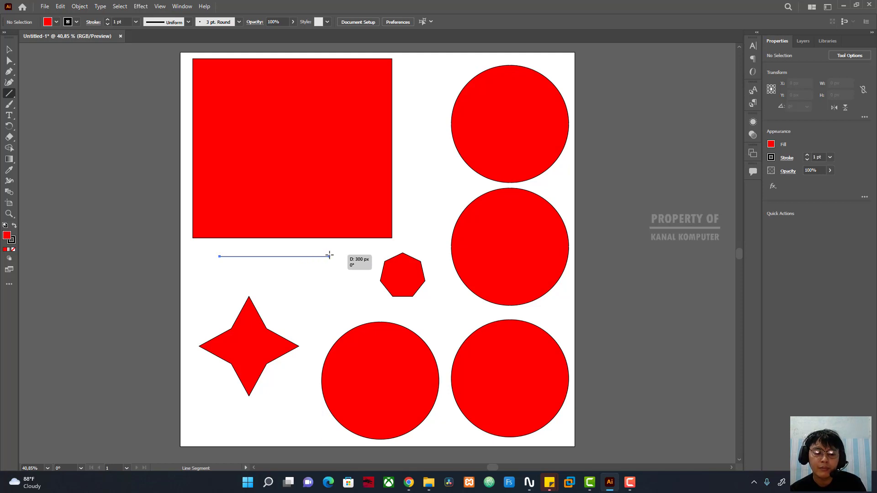
key("alt")
mouse_move(329, 255)
left_mouse_down()
mouse_move(382, 241)
mouse_move(252, 258)
mouse_move(333, 259)
mouse_move(249, 258)
mouse_move(295, 258)
mouse_move(271, 260)
left_mouse_up()
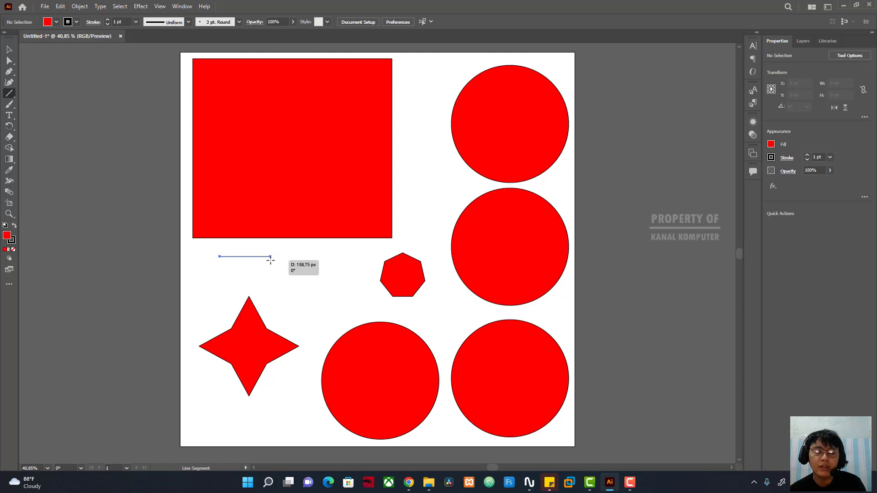
mouse_move(270, 260)
left_mouse_down()
mouse_move(384, 258)
mouse_move(262, 257)
mouse_move(392, 257)
mouse_move(278, 262)
mouse_move(359, 256)
mouse_move(251, 255)
mouse_move(259, 256)
left_mouse_up()
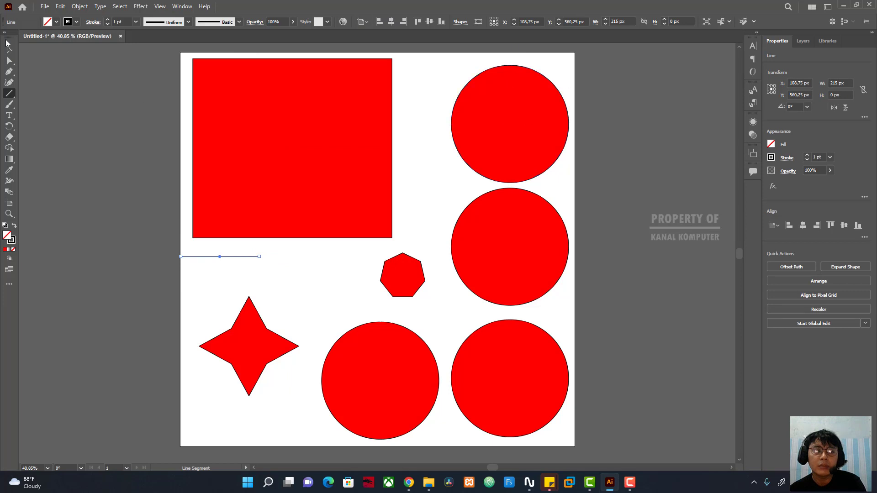
- Move the line right and slightly down into the empty area between the rectangle and the star, and keep it selected
left_click(10, 49)
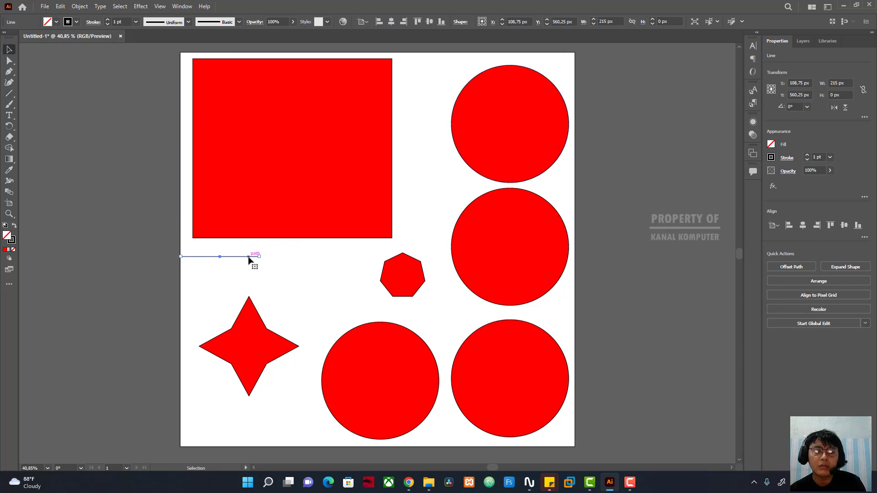
left_click_drag(249, 259, 287, 267)
left_click(594, 120)
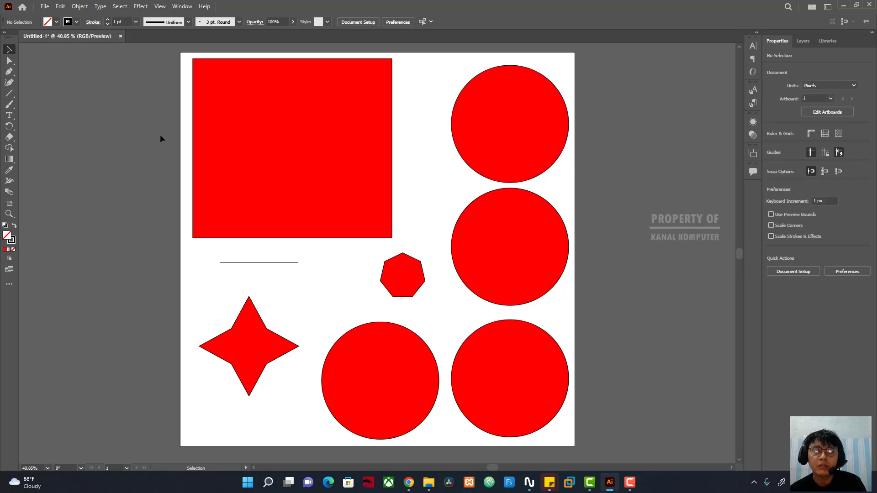
left_click(257, 264)
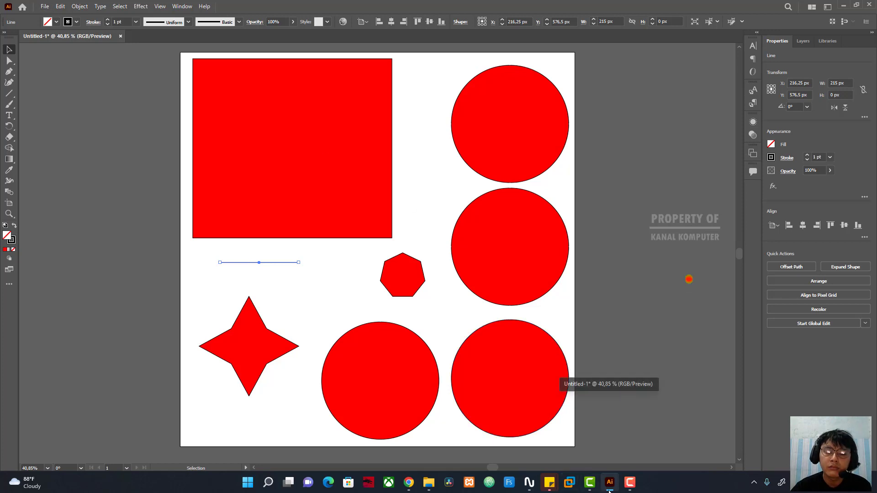
left_click(590, 489)
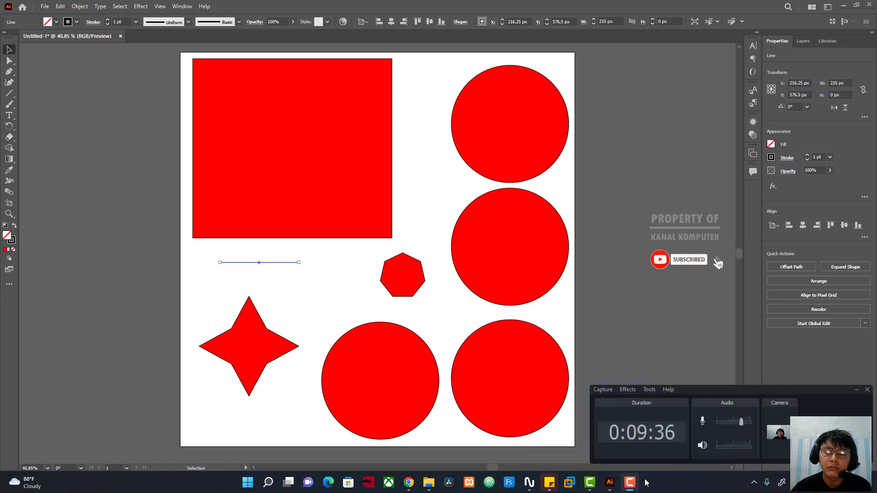